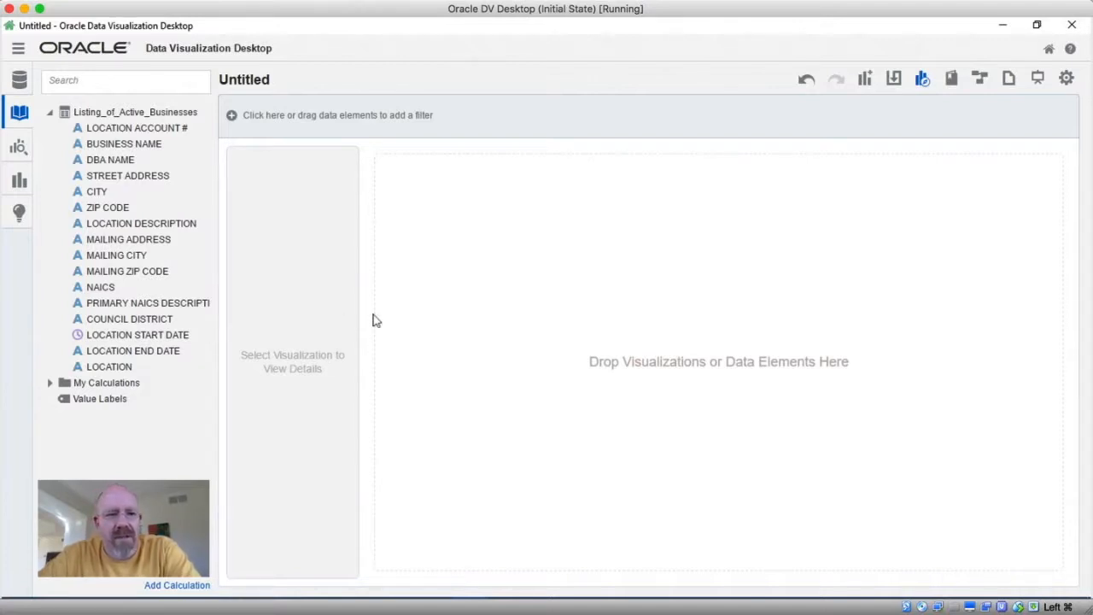
{"action": "left_click", "coordinate": [108, 144]}
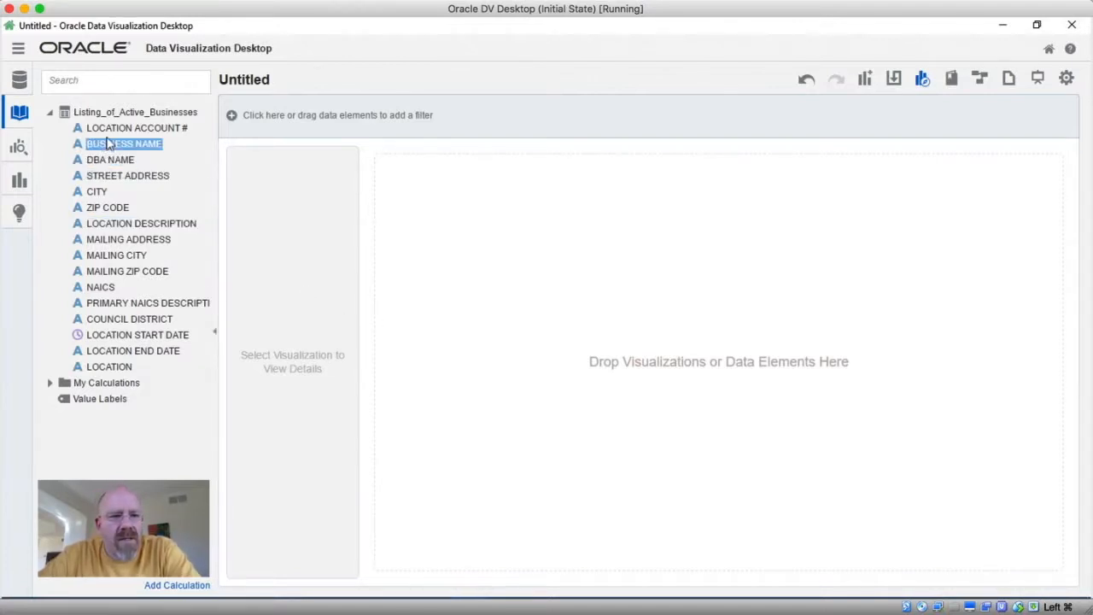
{"action": "left_click", "coordinate": [108, 255]}
{"action": "left_click", "coordinate": [107, 335]}
{"action": "left_click", "coordinate": [109, 367]}
{"action": "left_click", "coordinate": [122, 240]}
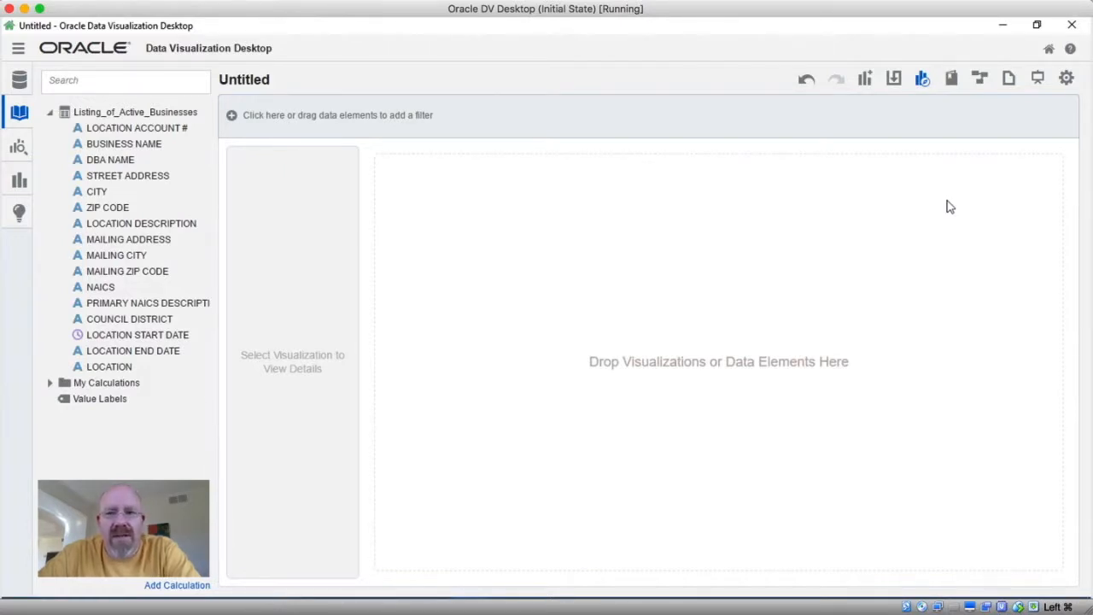
Step: In the staged data of Listing_of_Active_Businesses, split the LOCATION column on Comma, first occurrence, into 2 parts
{"action": "left_click", "coordinate": [981, 83]}
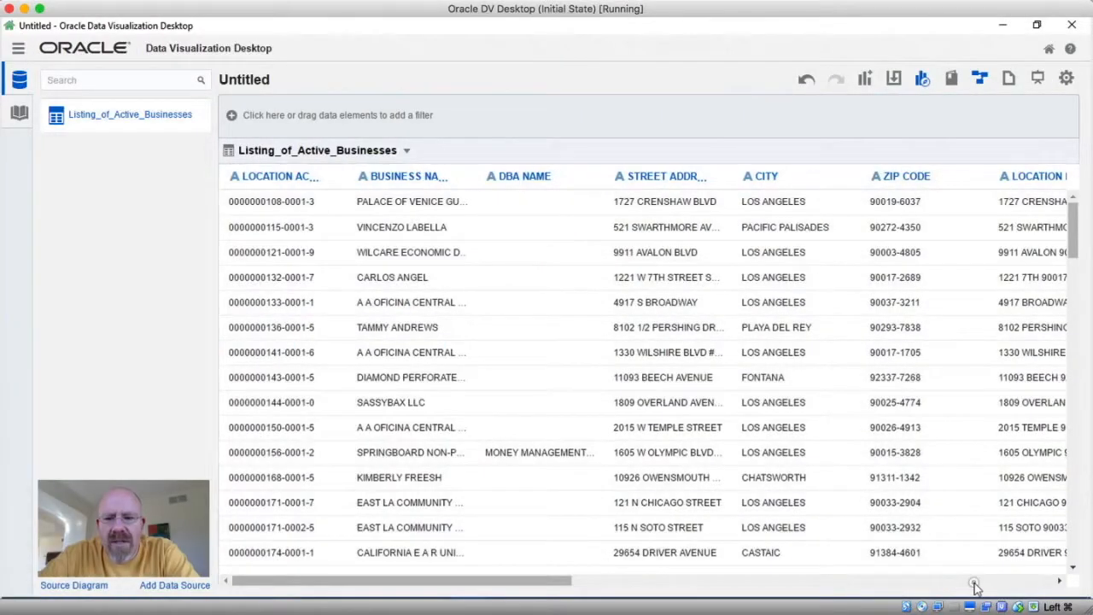
{"action": "left_click", "coordinate": [975, 582]}
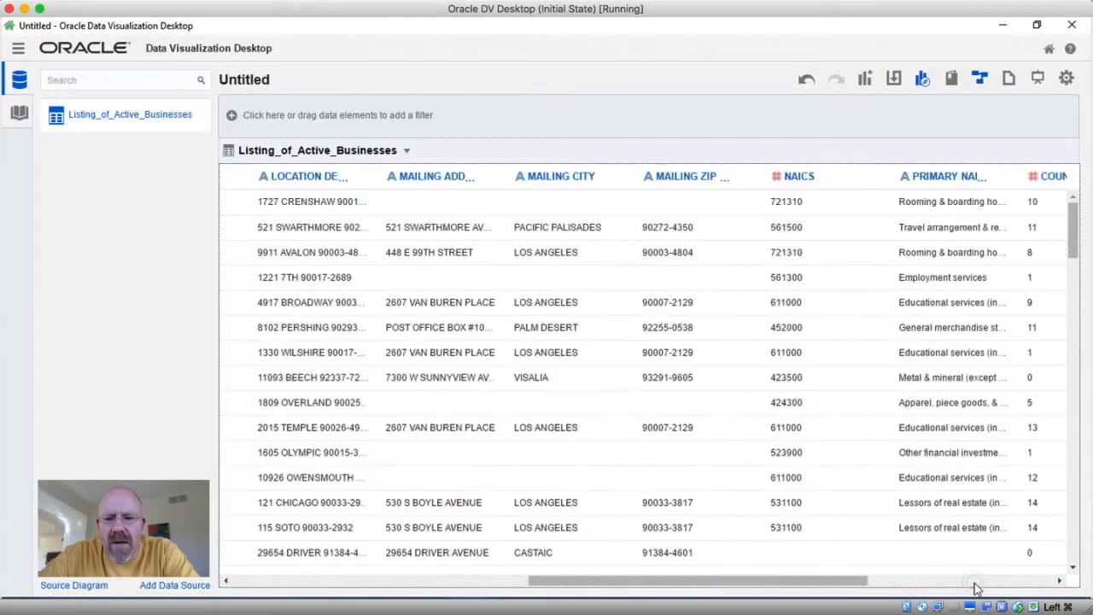
{"action": "left_click", "coordinate": [975, 582]}
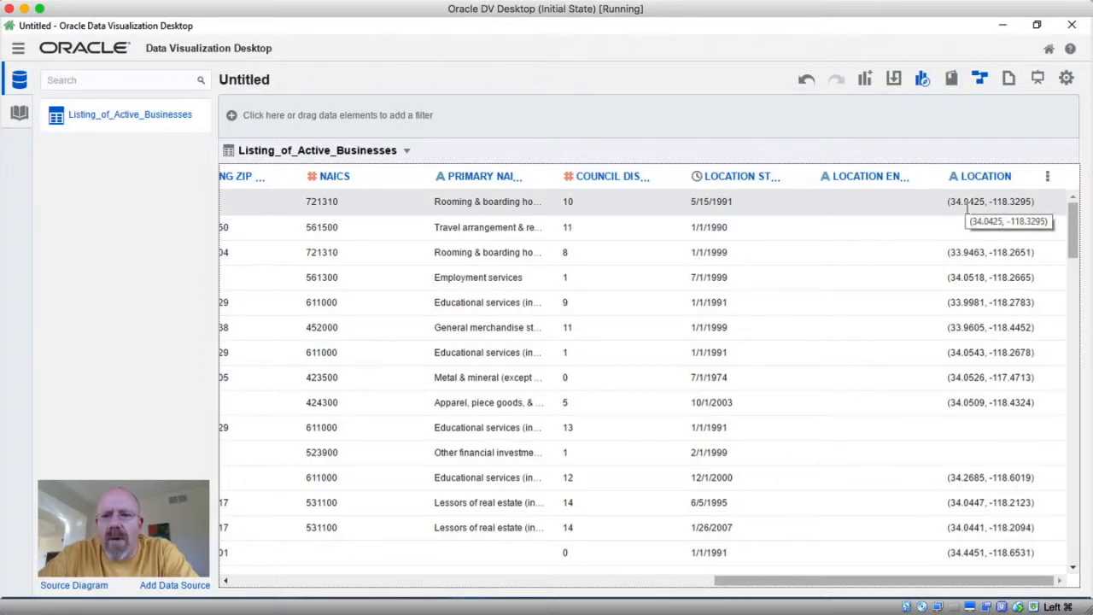
{"action": "left_click", "coordinate": [1048, 182]}
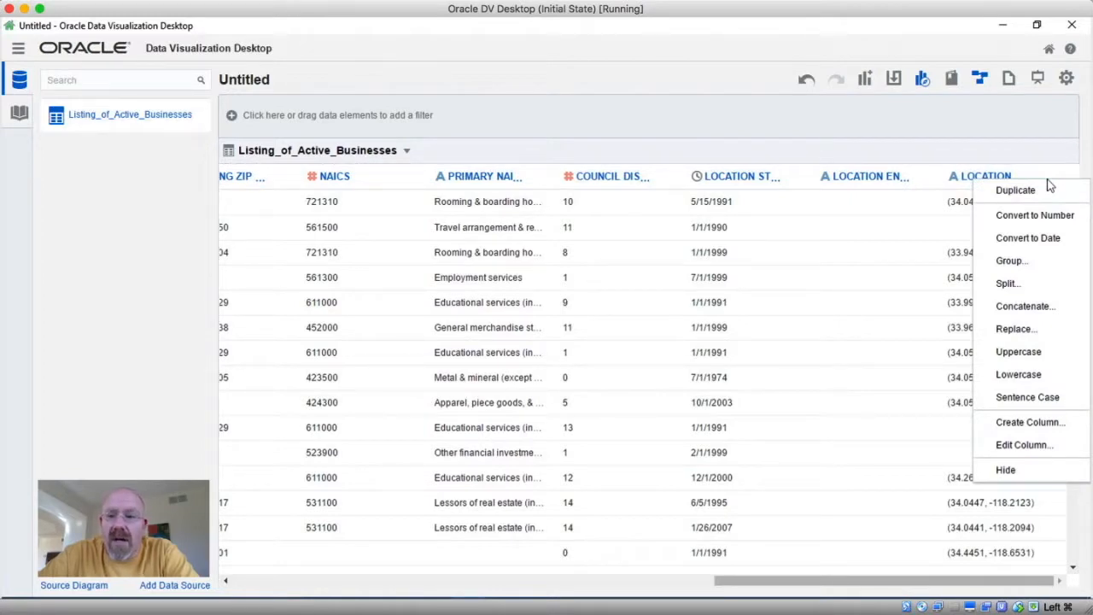
{"action": "left_click", "coordinate": [1004, 286]}
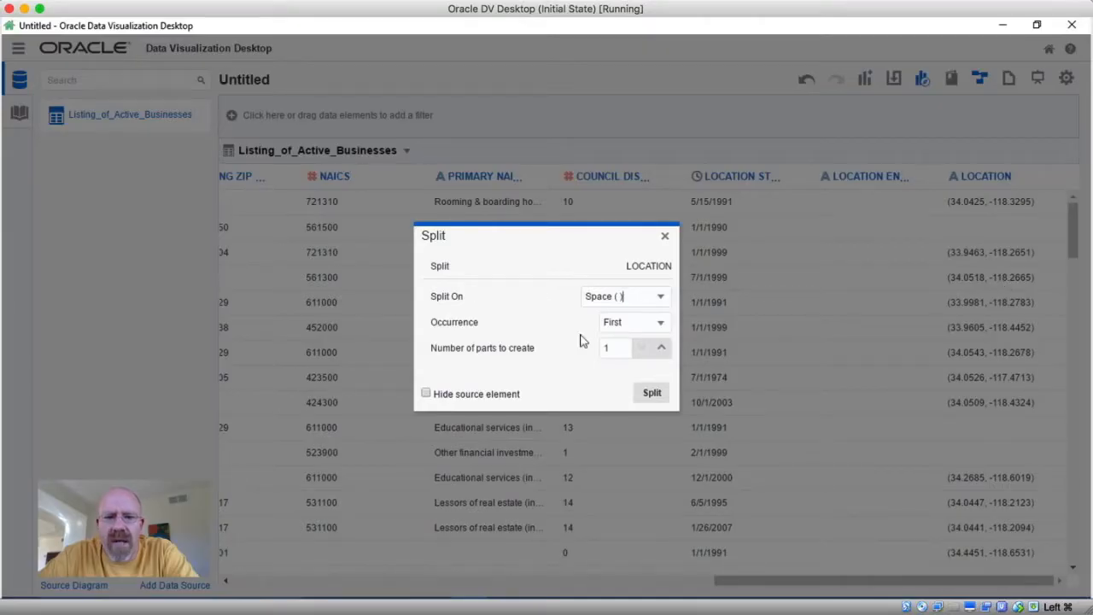
{"action": "left_click", "coordinate": [661, 299]}
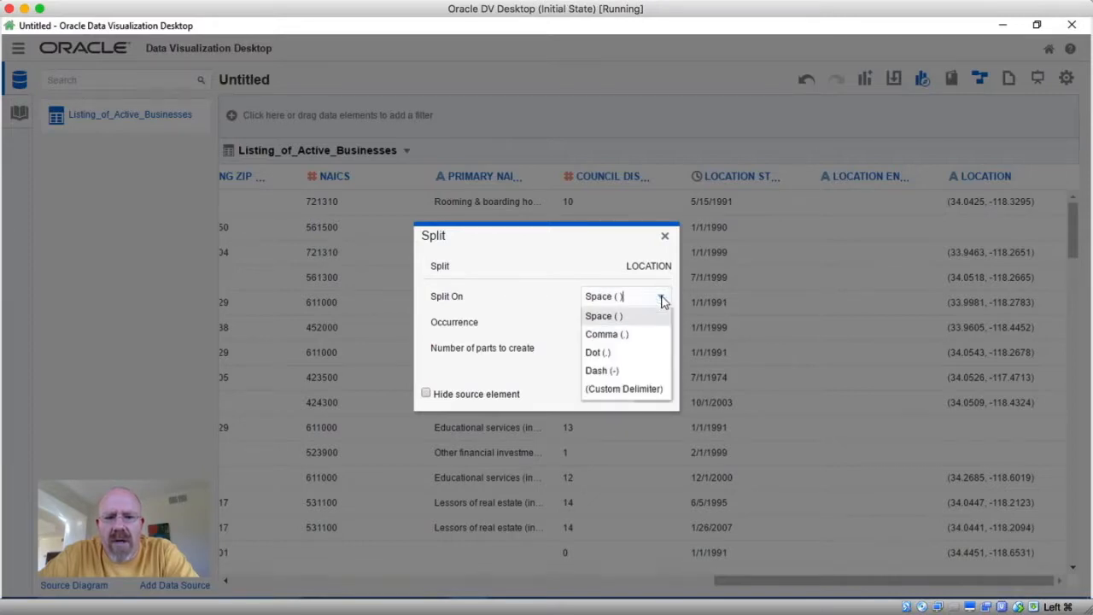
{"action": "left_click", "coordinate": [645, 338]}
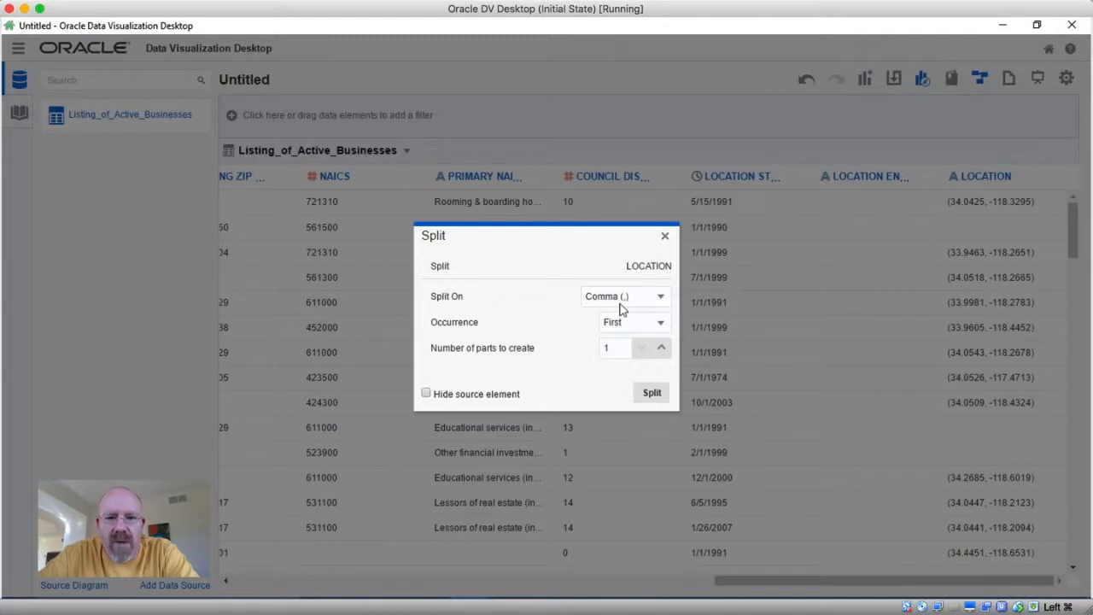
{"action": "left_click", "coordinate": [663, 350]}
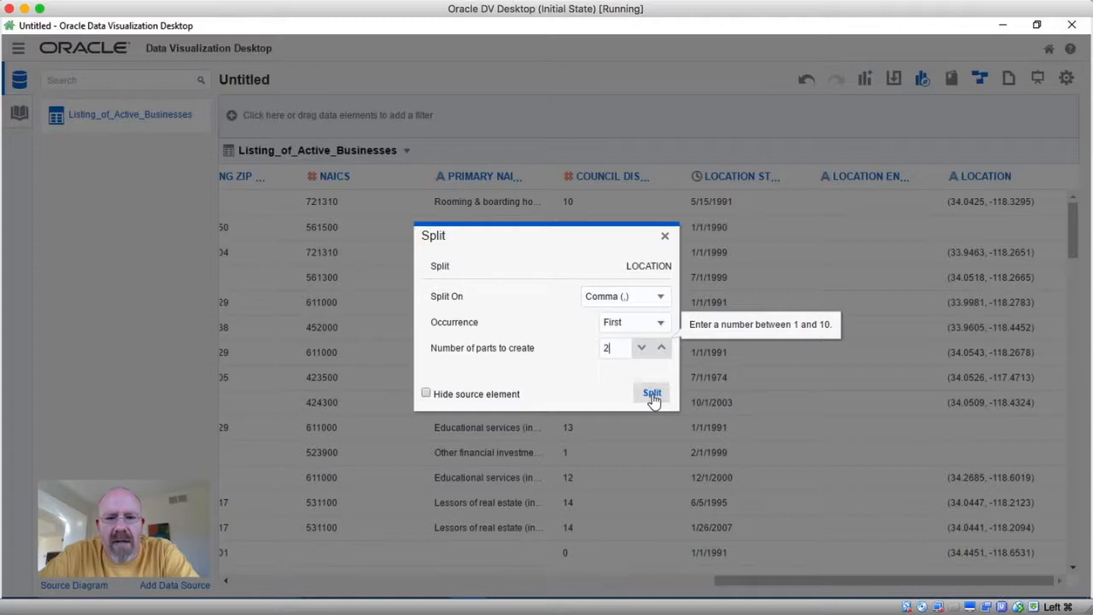
{"action": "left_click", "coordinate": [652, 395]}
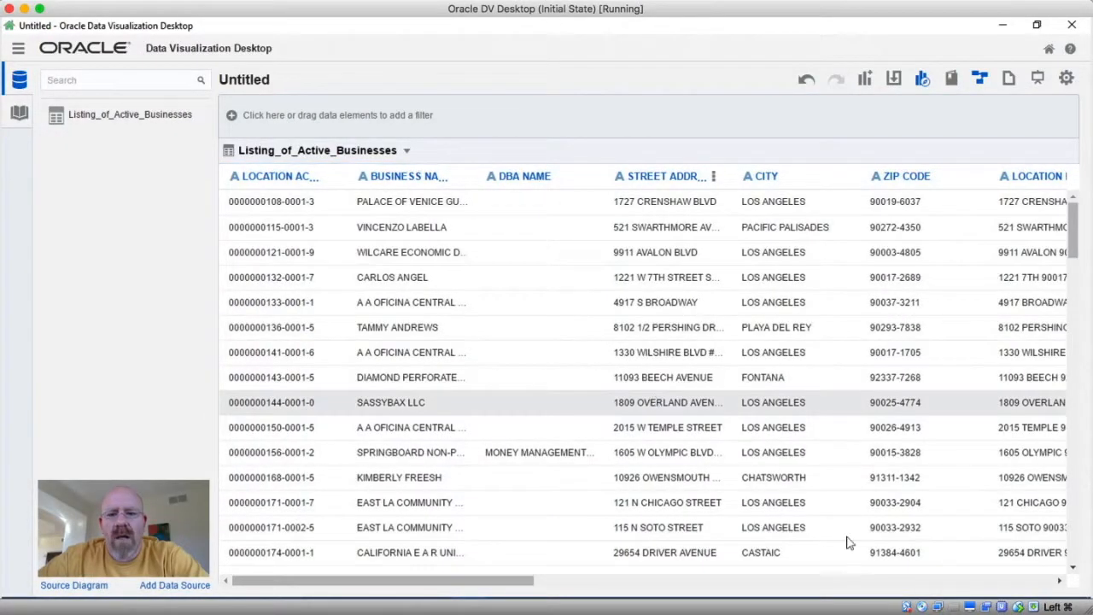
Step: Strip the opening parenthesis from LOCATION Split 1 by replacing "(" with an empty string
{"action": "left_click", "coordinate": [850, 583]}
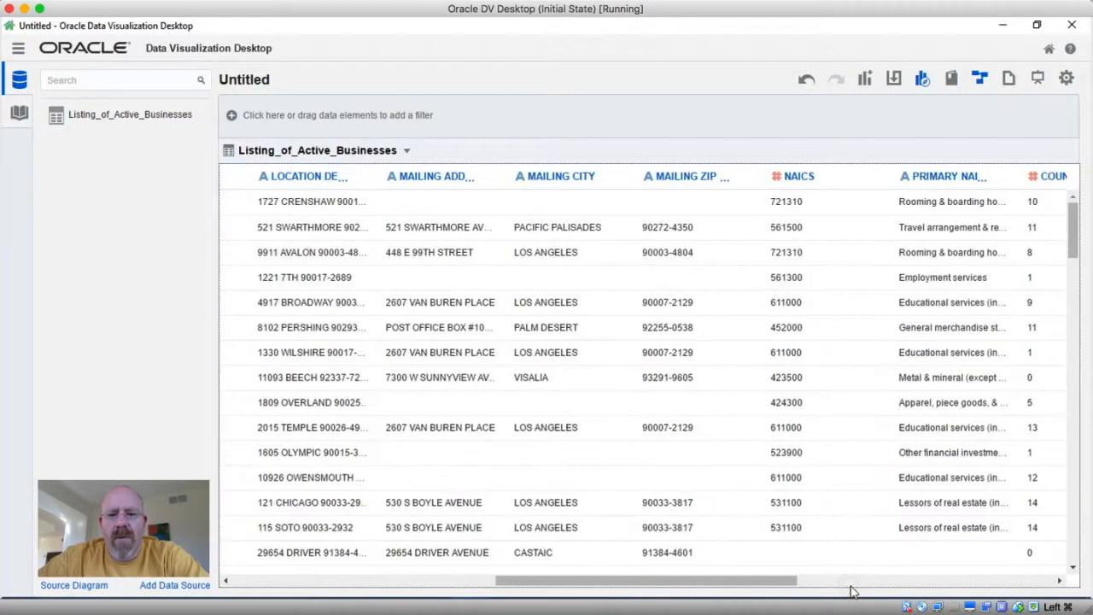
{"action": "left_click", "coordinate": [897, 588]}
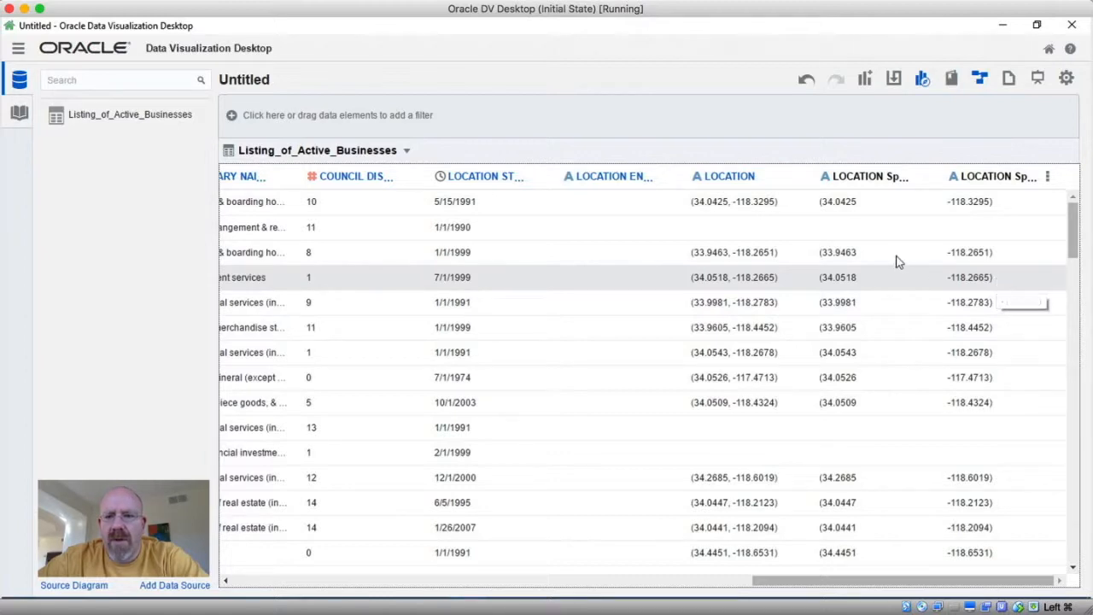
{"action": "left_click", "coordinate": [921, 180]}
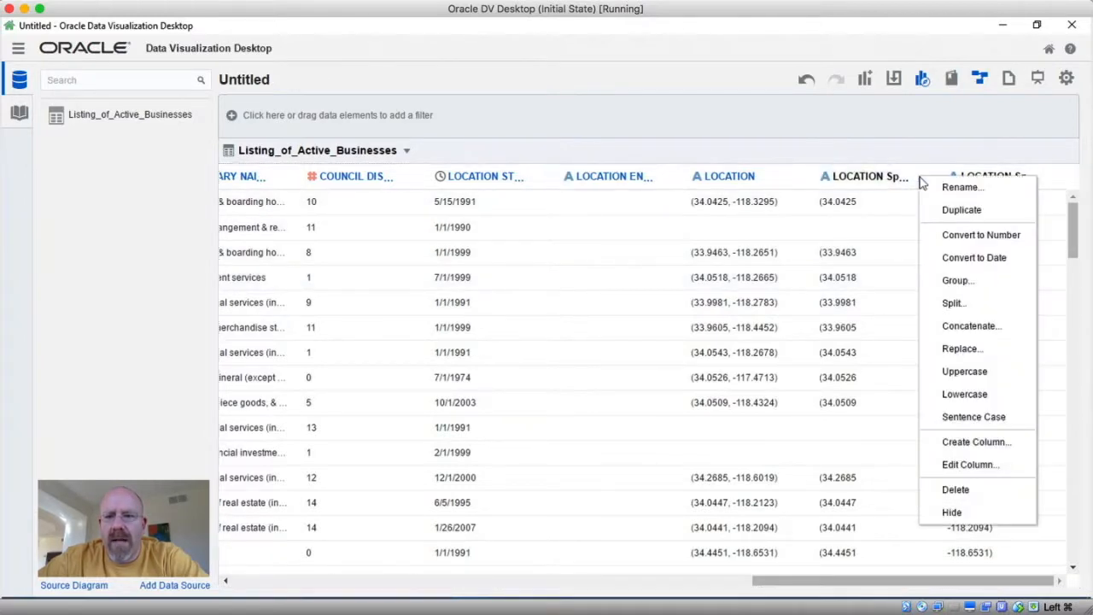
{"action": "left_click", "coordinate": [950, 350]}
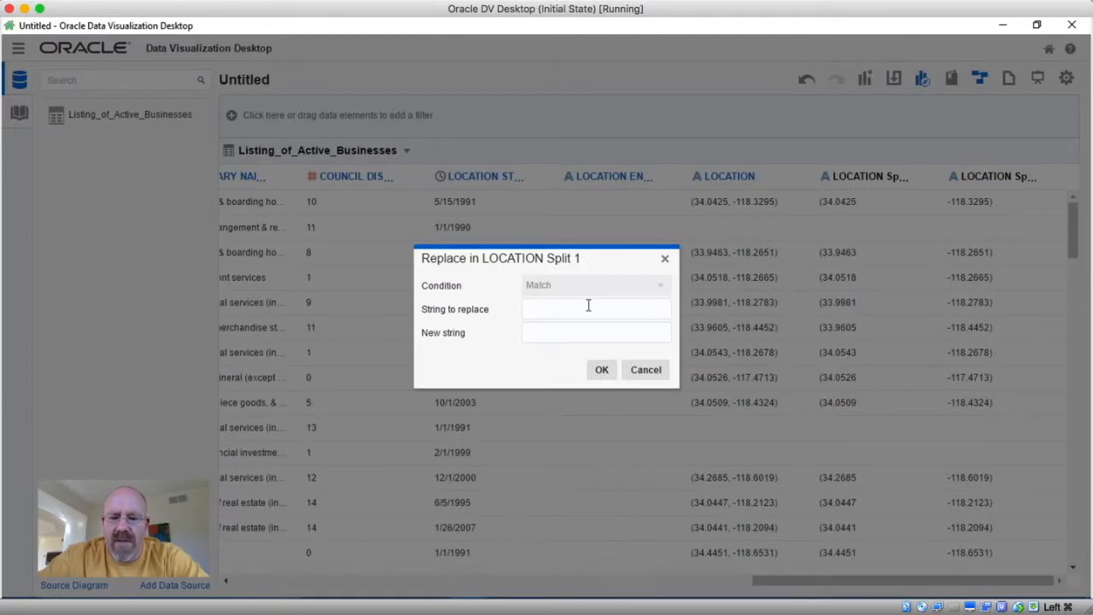
{"action": "type", "text": "("}
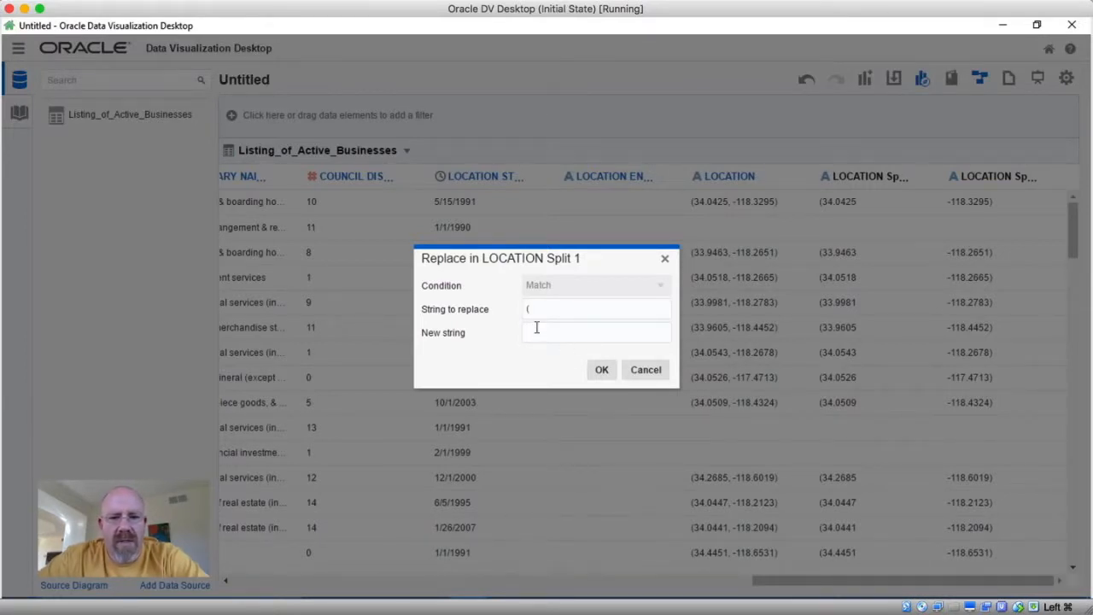
{"action": "left_click", "coordinate": [602, 370]}
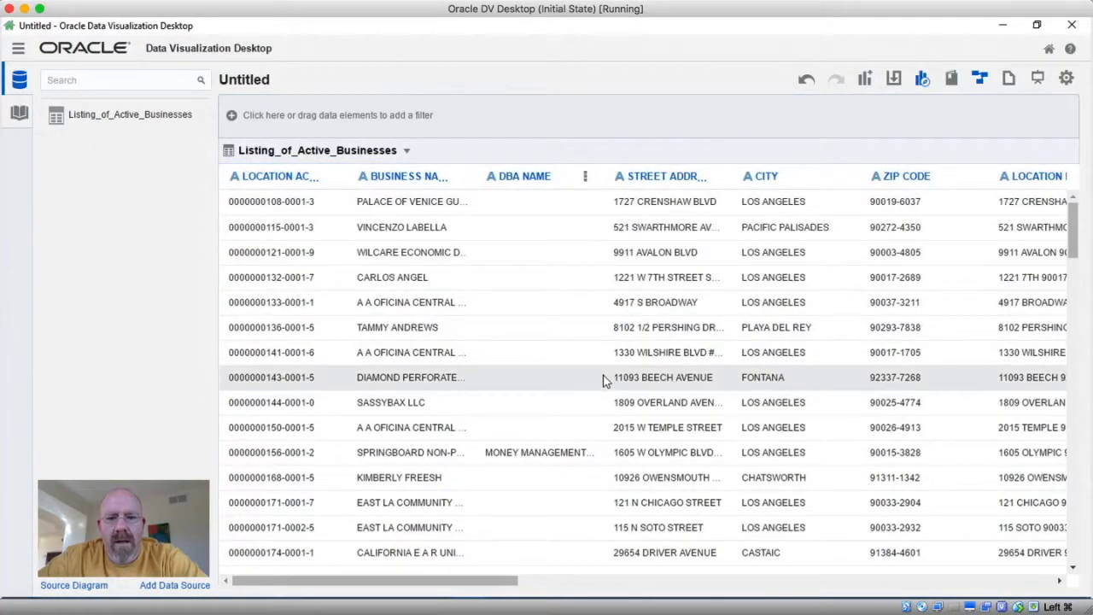
Step: Strip the closing parenthesis from LOCATION Split 2 by replacing ")" with an empty string
{"action": "left_click", "coordinate": [893, 585]}
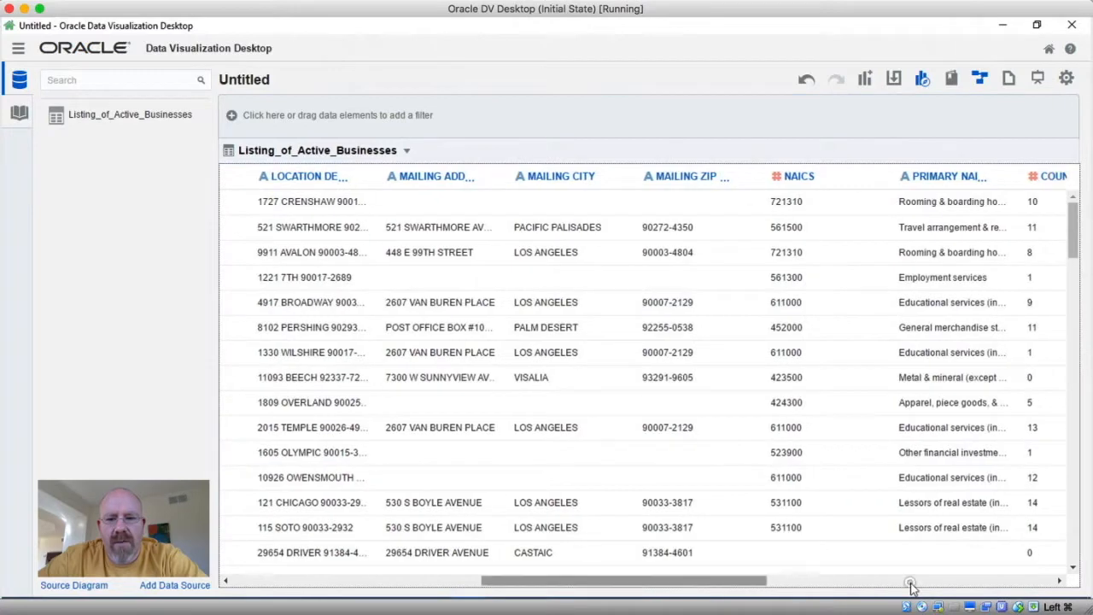
{"action": "left_click", "coordinate": [910, 588]}
{"action": "left_click_drag", "start_coordinate": [1001, 587], "coordinate": [1014, 586]}
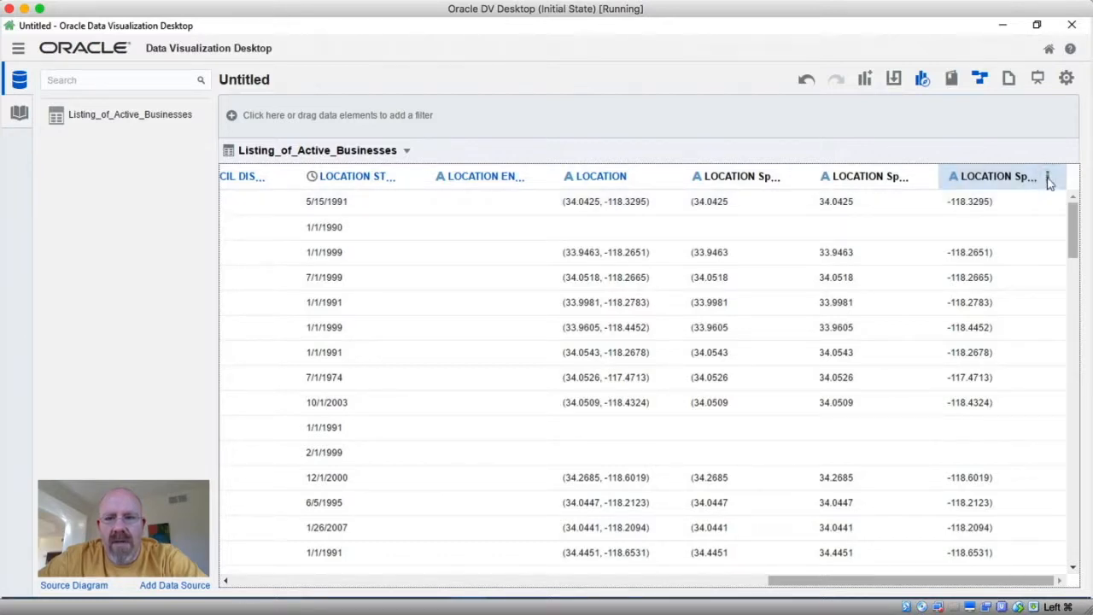
{"action": "left_click", "coordinate": [1047, 179]}
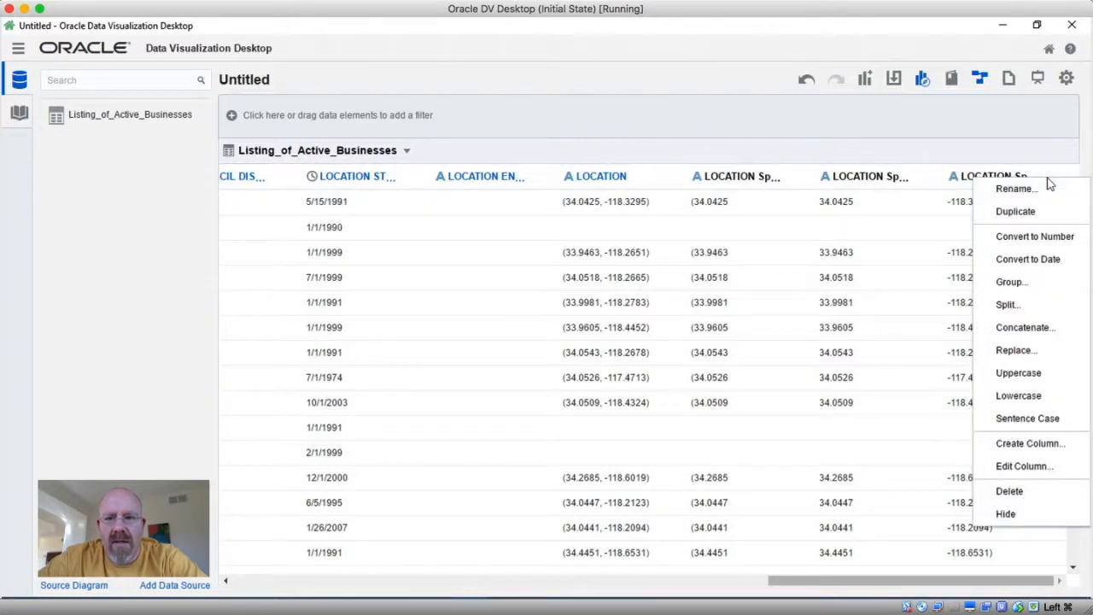
{"action": "left_click", "coordinate": [1014, 350]}
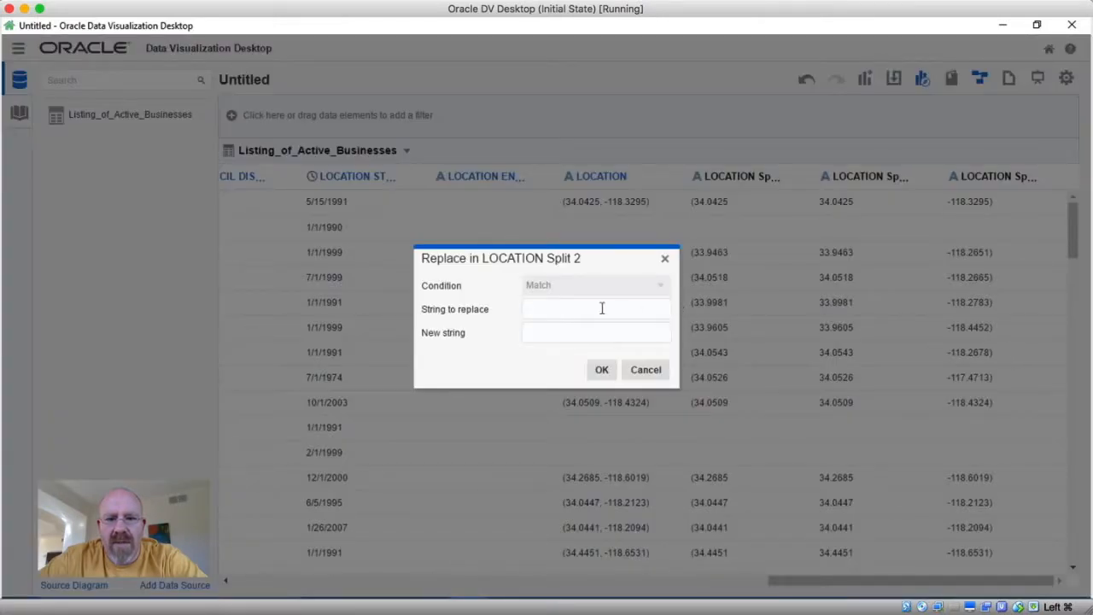
{"action": "type", "text": ")"}
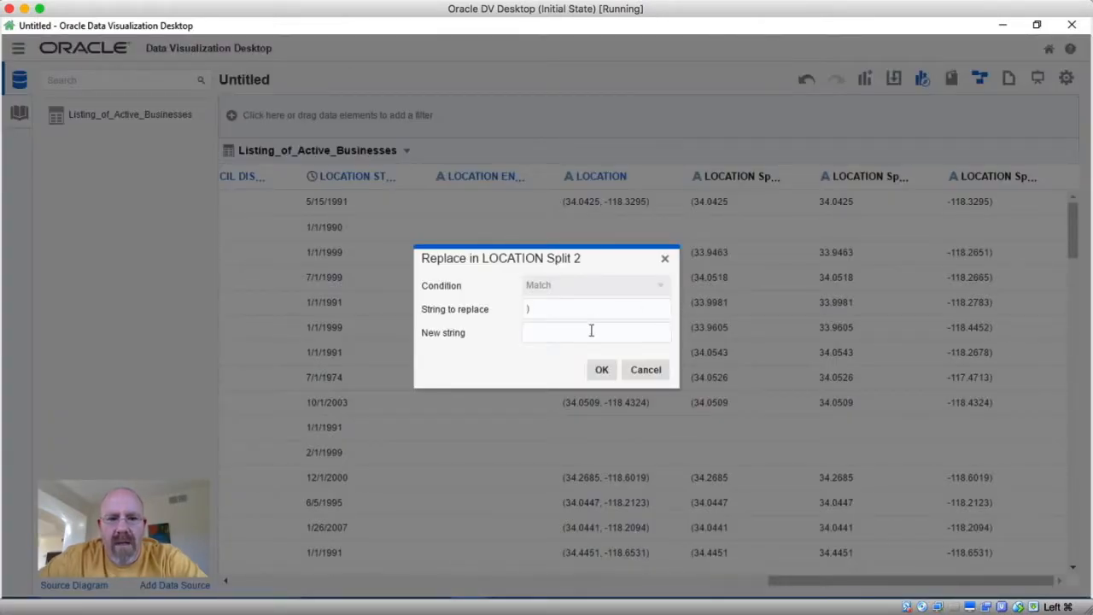
{"action": "left_click", "coordinate": [603, 371]}
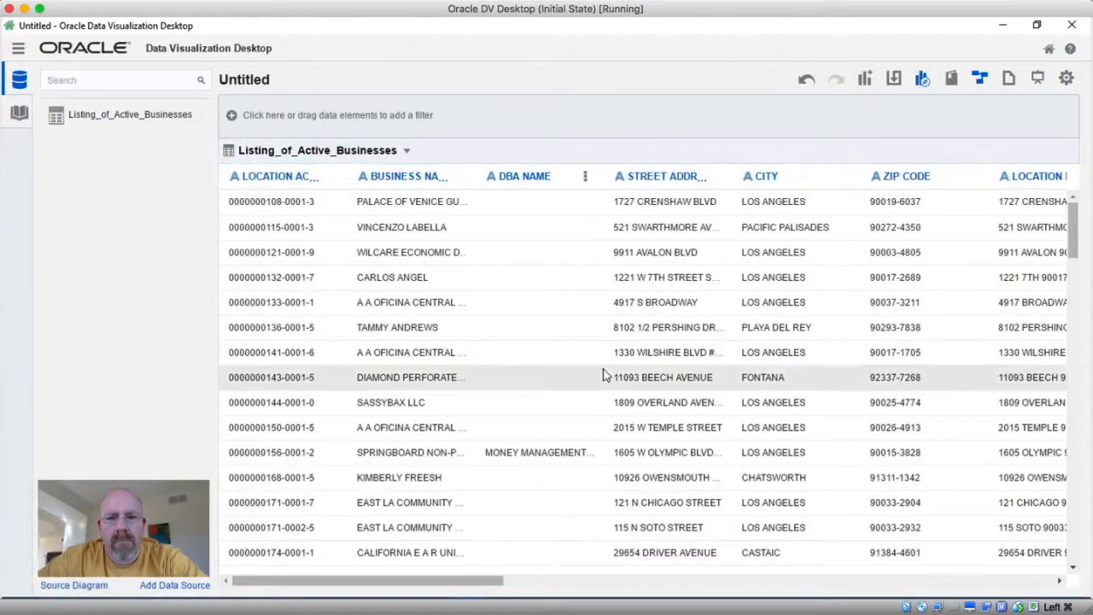
Step: Rename the cleaned first coordinate column, LOCATION Split 1: ( Replace 1, to Latitude
{"action": "left_click", "coordinate": [784, 587]}
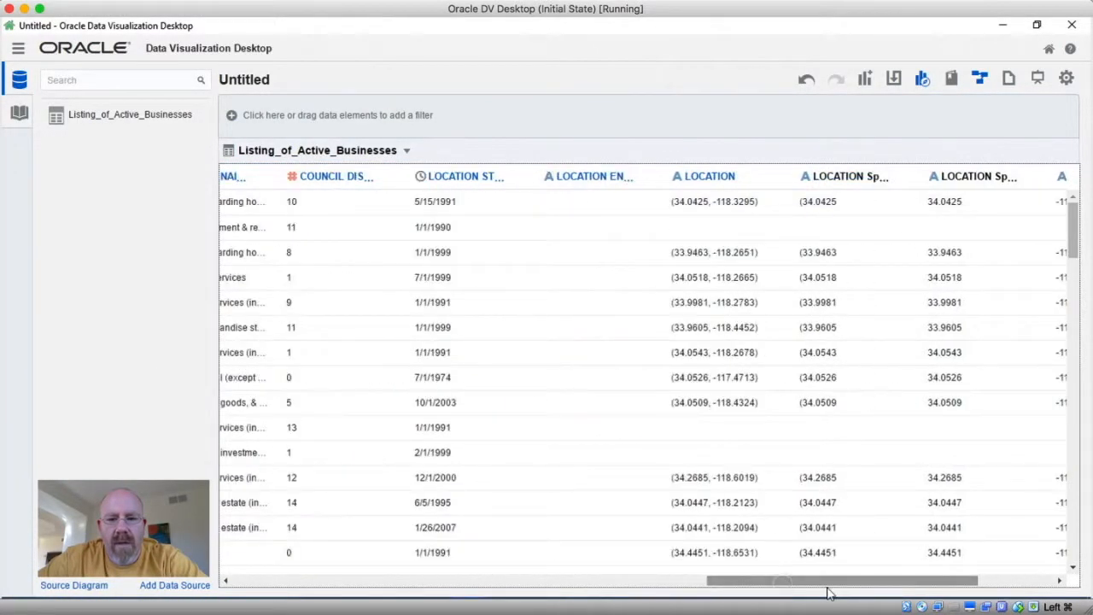
{"action": "left_click_drag", "start_coordinate": [828, 585], "coordinate": [955, 588]}
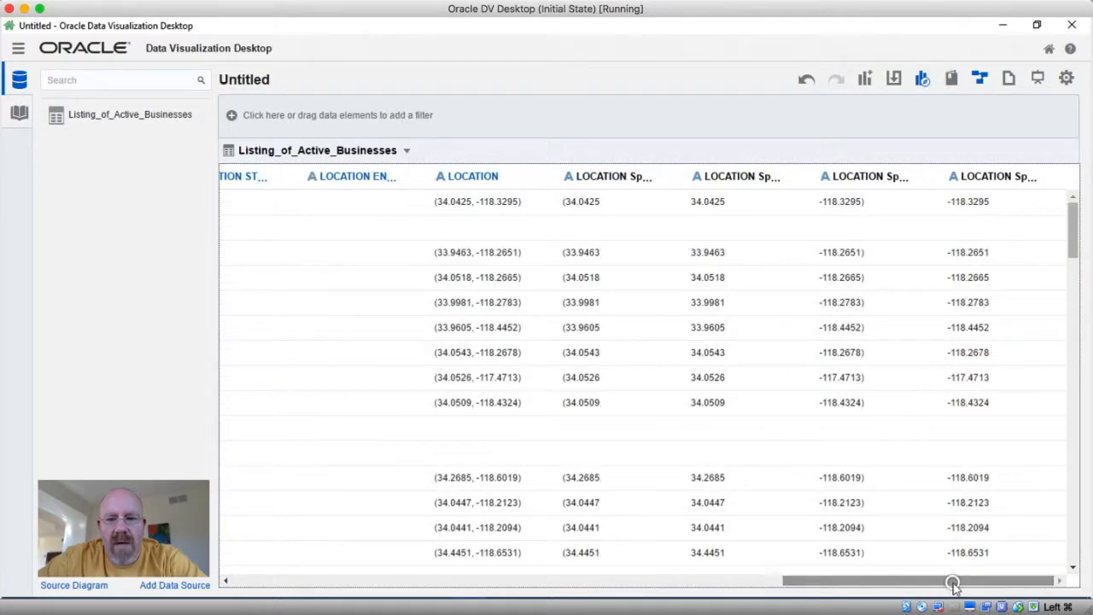
{"action": "left_click", "coordinate": [791, 178]}
{"action": "left_click", "coordinate": [791, 177]}
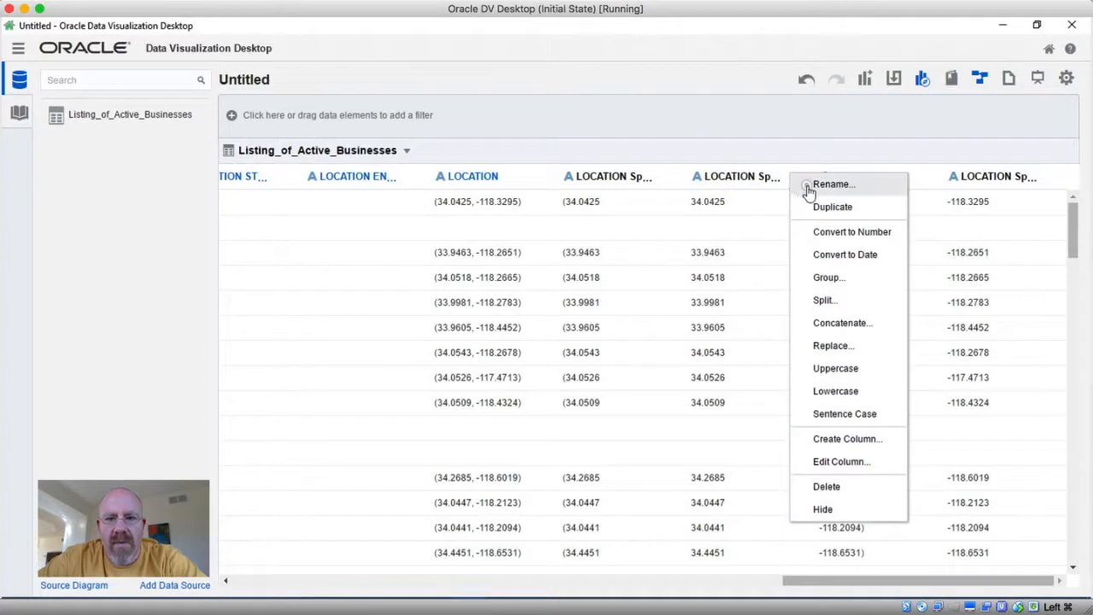
{"action": "left_click", "coordinate": [828, 185]}
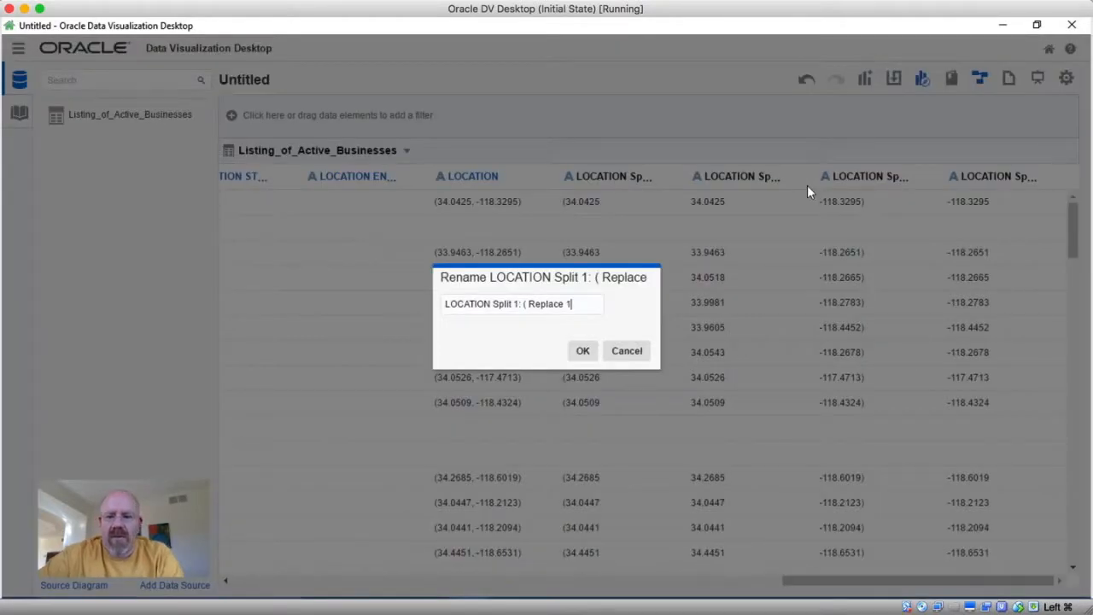
{"action": "key", "text": "BackSpace"}
{"action": "key", "text": "BackSpace"}
{"action": "key", "text": "BackSpace"}
{"action": "key", "text": "BackSpace"}
{"action": "key", "text": "BackSpace"}
{"action": "key", "text": "BackSpace"}
{"action": "key", "text": "BackSpace"}
{"action": "key", "text": "BackSpace"}
{"action": "key", "text": "BackSpace"}
{"action": "key", "text": "BackSpace"}
{"action": "key", "text": "BackSpace"}
{"action": "key", "text": "BackSpace"}
{"action": "key", "text": "BackSpace"}
{"action": "key", "text": "BackSpace"}
{"action": "key", "text": "BackSpace"}
{"action": "key", "text": "BackSpace"}
{"action": "key", "text": "BackSpace"}
{"action": "key", "text": "BackSpace"}
{"action": "key", "text": "BackSpace"}
{"action": "key", "text": "BackSpace"}
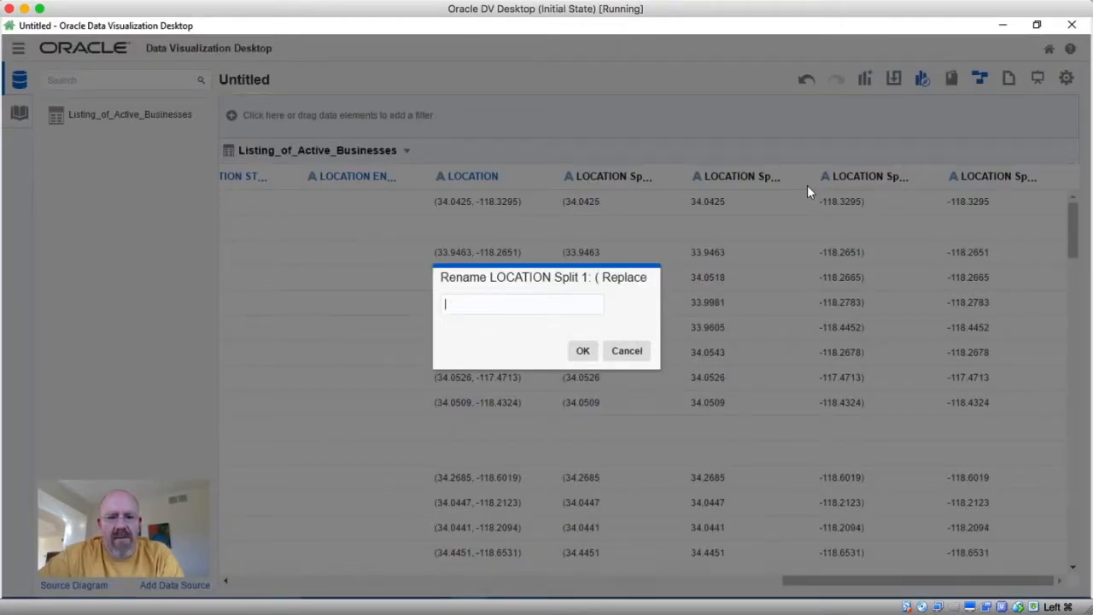
{"action": "type", "text": "Latitude"}
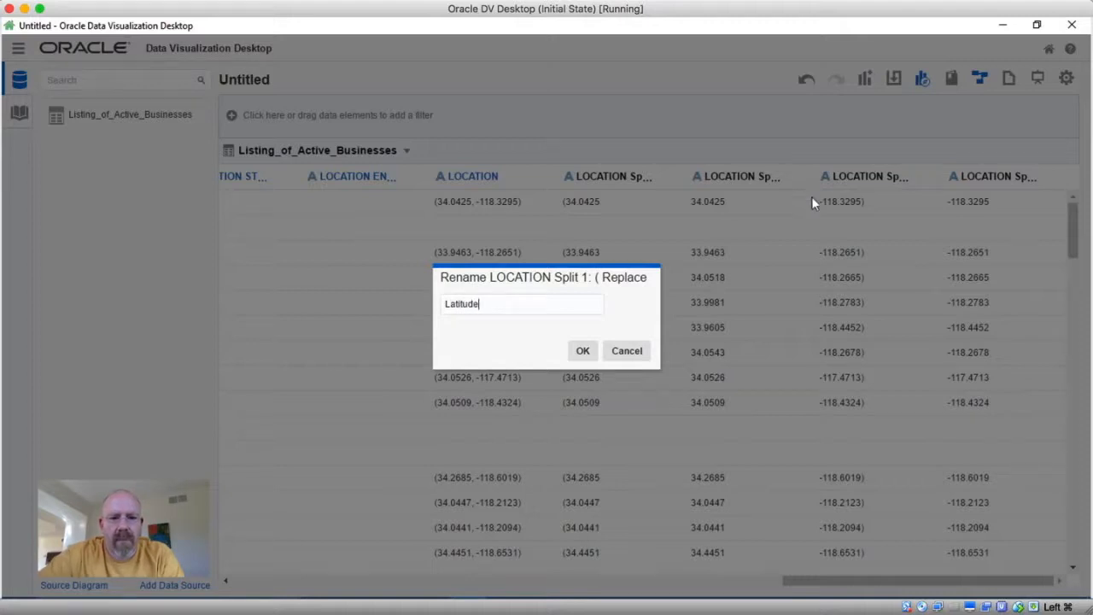
{"action": "left_click", "coordinate": [588, 351]}
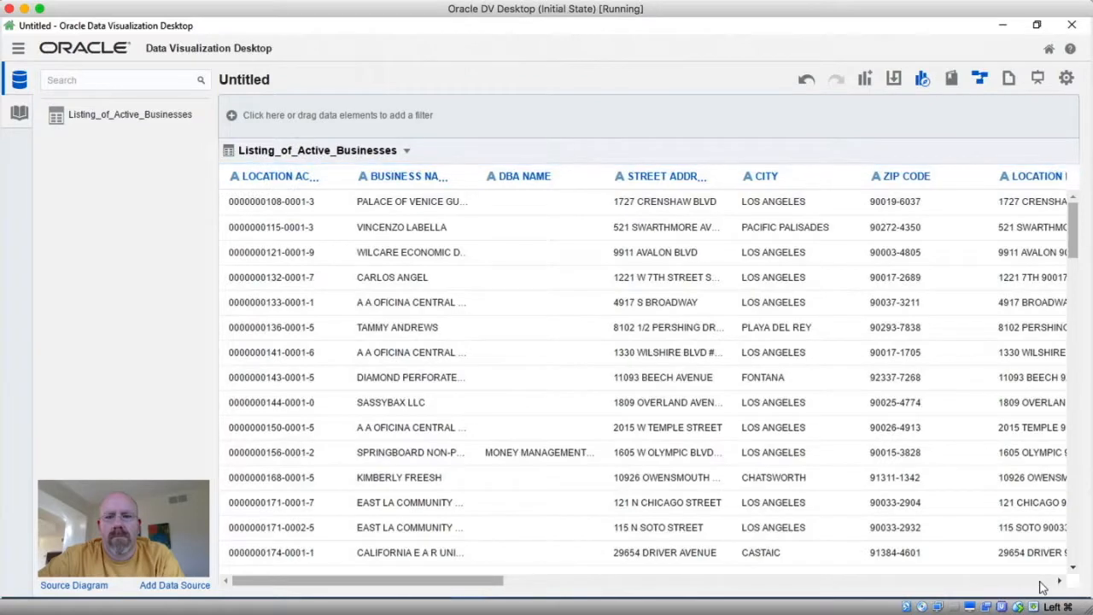
Step: Rename the cleaned second coordinate column, LOCATION Split 2: ) Replace 1, to Longitude
{"action": "left_click", "coordinate": [1040, 582]}
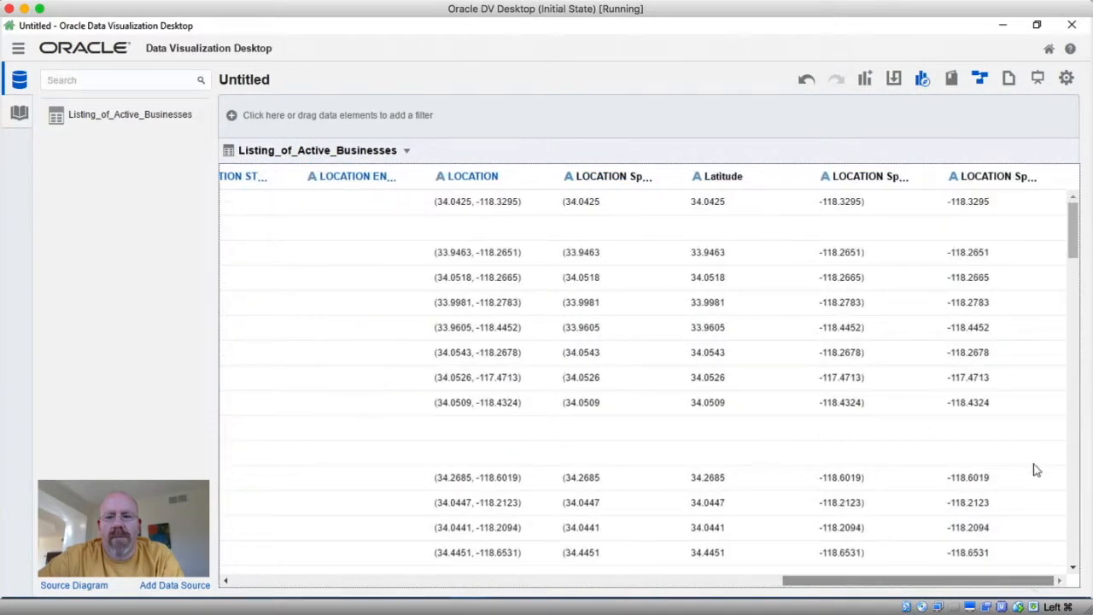
{"action": "left_click", "coordinate": [1047, 178]}
{"action": "left_click", "coordinate": [1013, 185]}
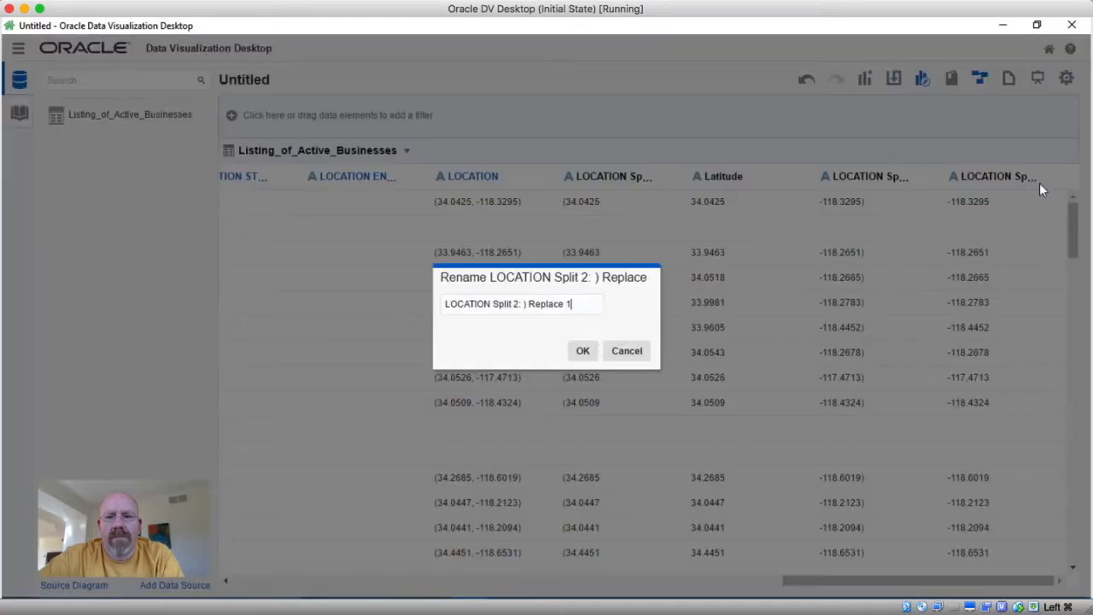
{"action": "triple_click", "coordinate": [577, 305]}
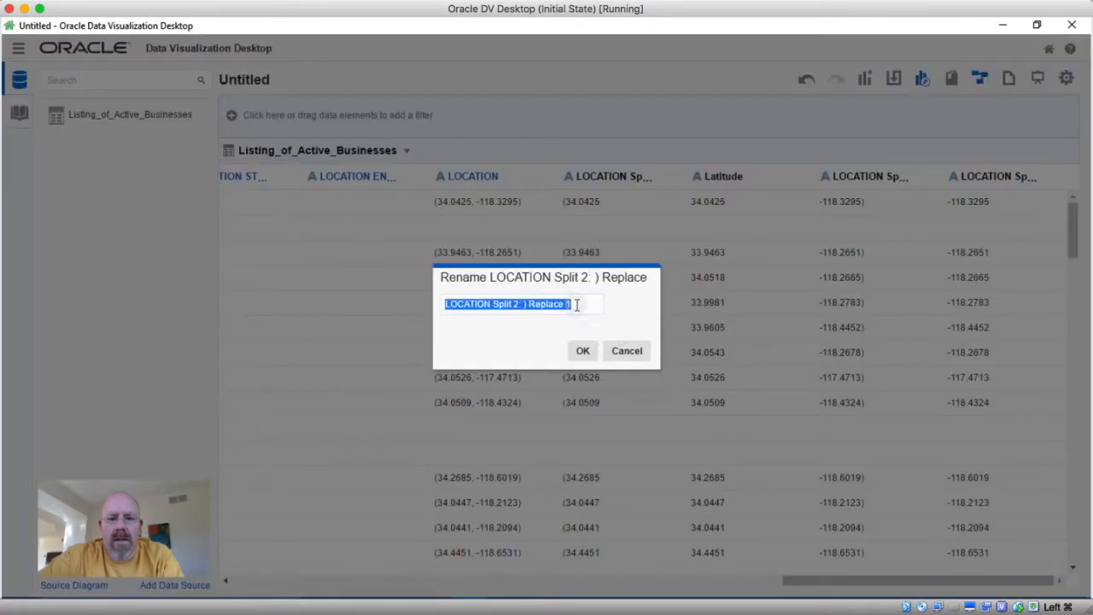
{"action": "type", "text": "Longitude"}
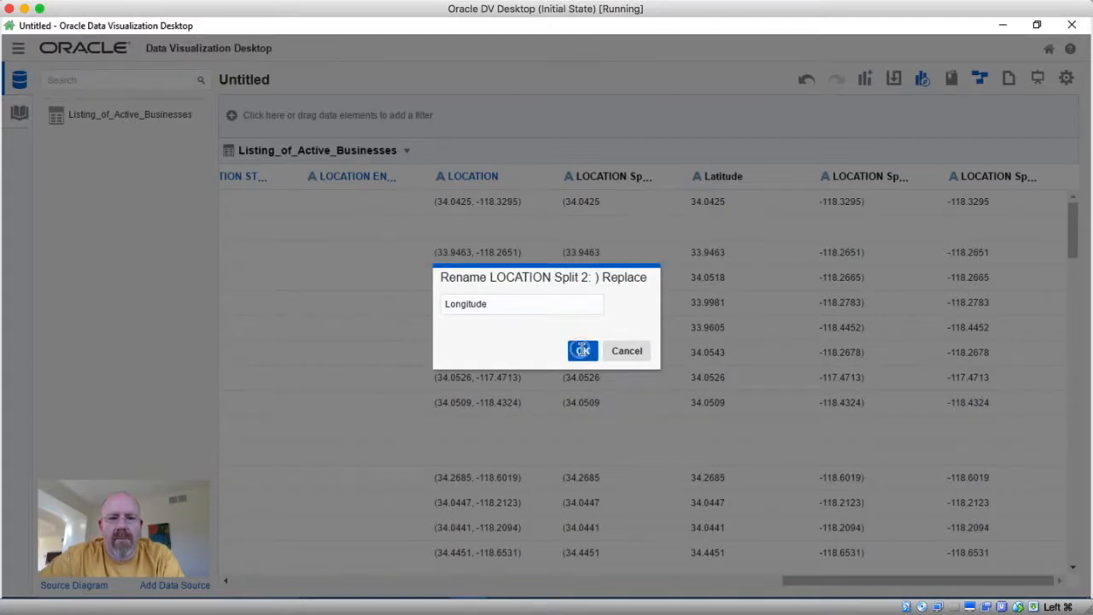
{"action": "left_click", "coordinate": [580, 348]}
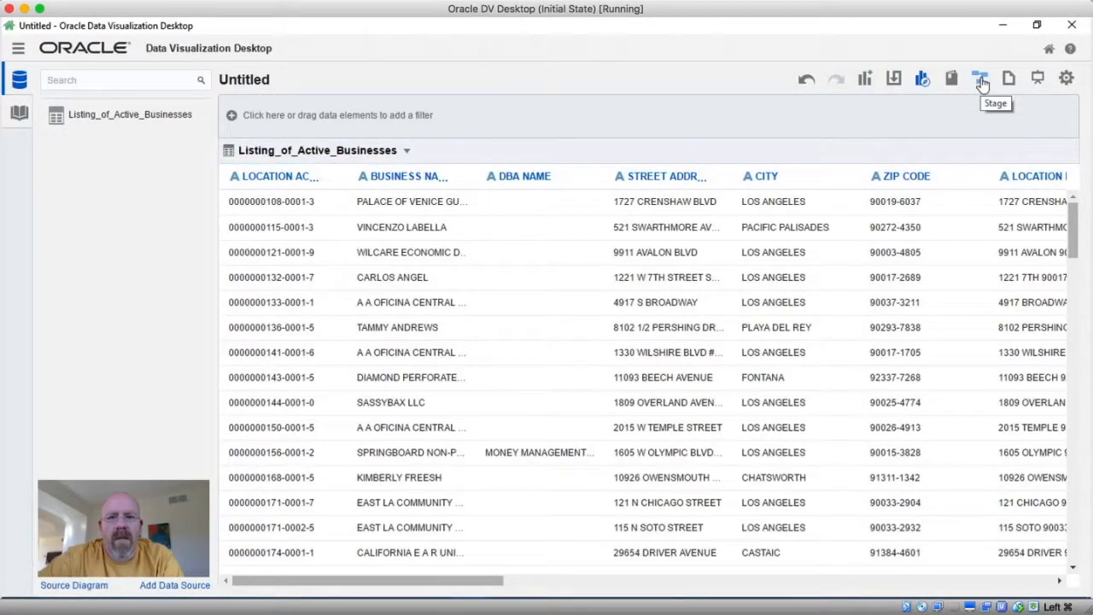
Step: Return from the staged data to the visualization canvas and its list of data elements
{"action": "left_click", "coordinate": [982, 80]}
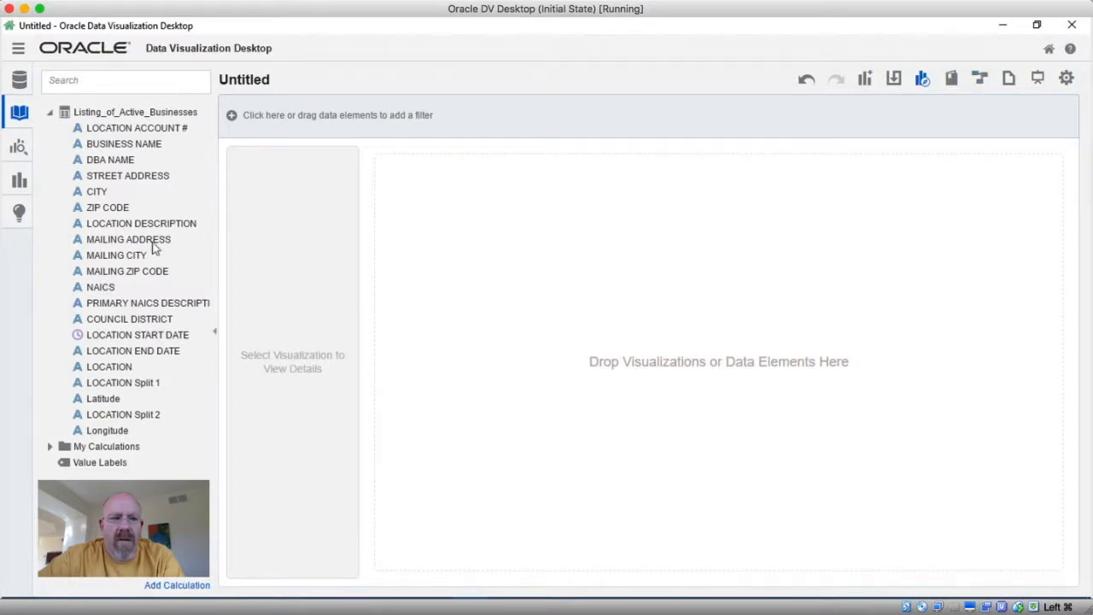
{"action": "left_click", "coordinate": [142, 144]}
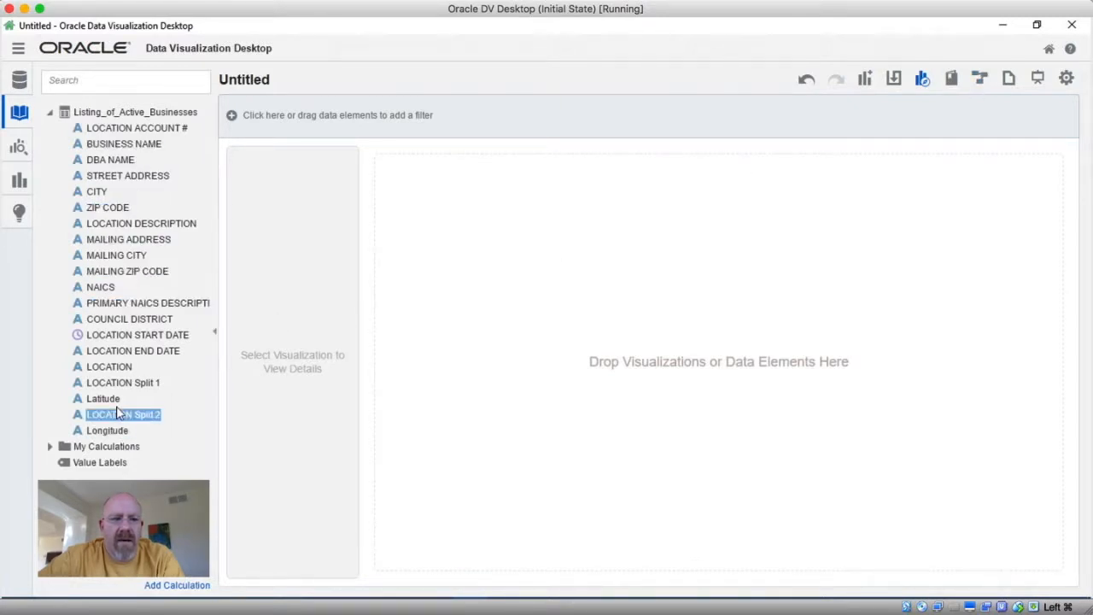